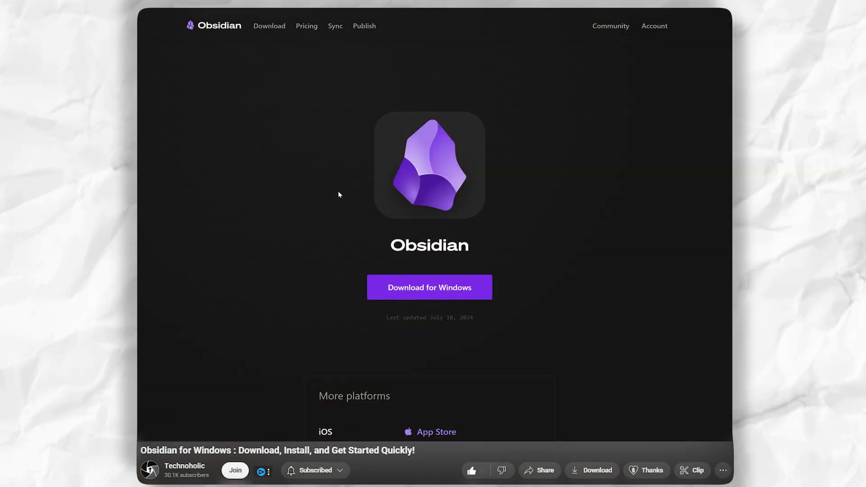
# Run the Obsidian setup wizard and install it into the default destination folder.
pyautogui.scroll(-5, 338, 193)
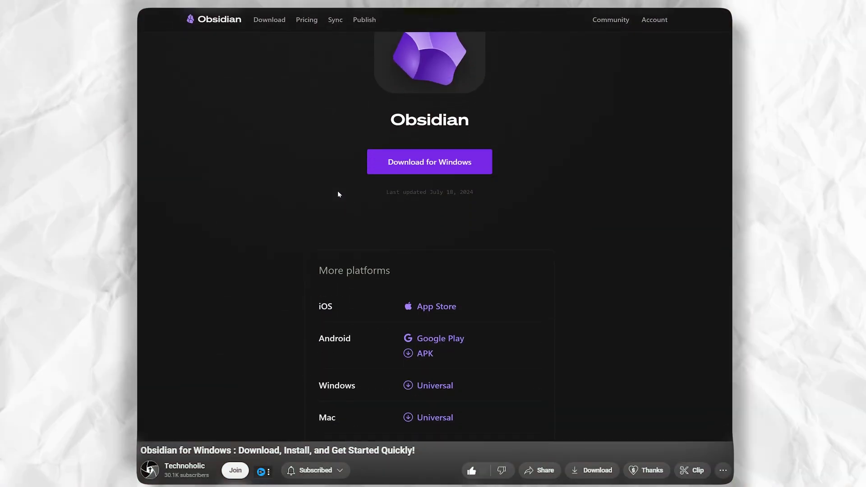
pyautogui.scroll(-2, 338, 194)
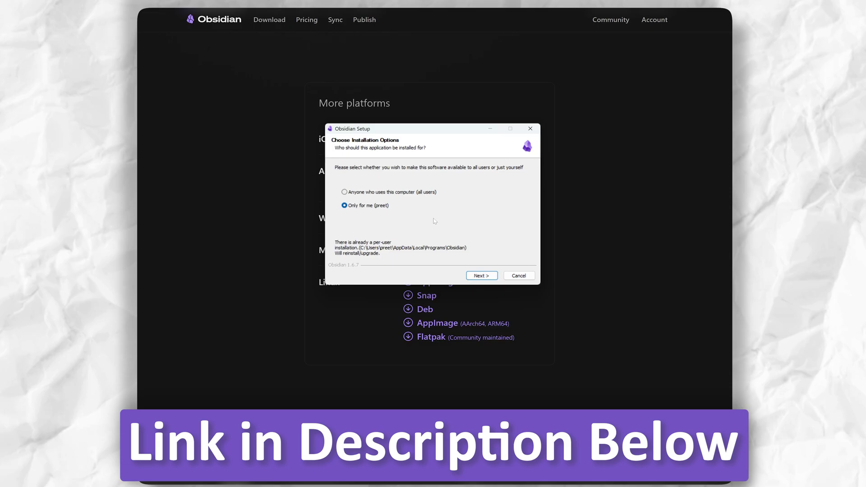
pyautogui.click(486, 275)
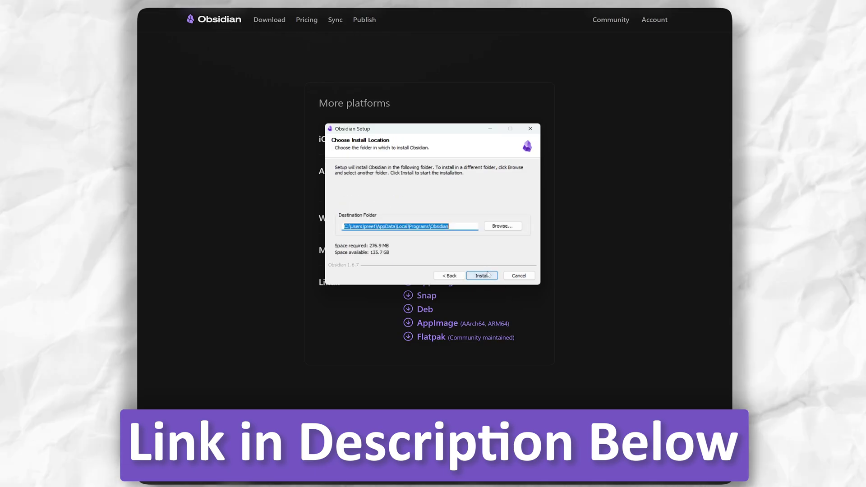
pyautogui.click(488, 275)
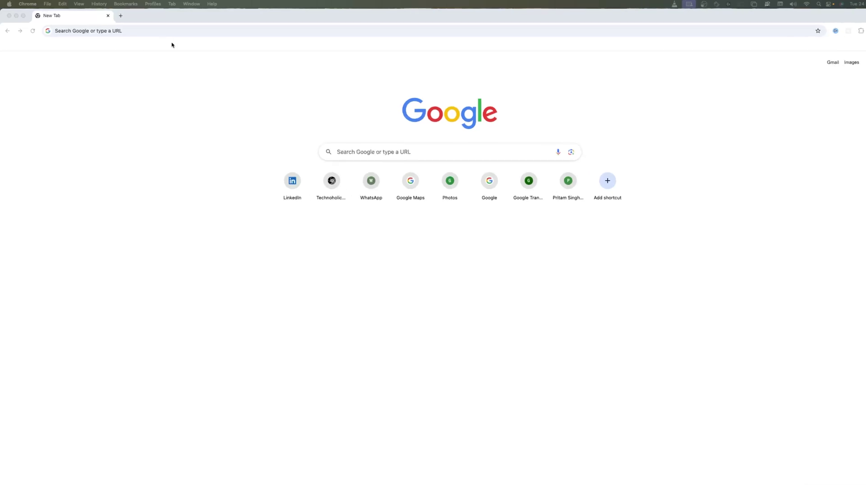
# Search Google for obsidian, go to obsidian.md and download Obsidian for macOS.
pyautogui.click(160, 30)
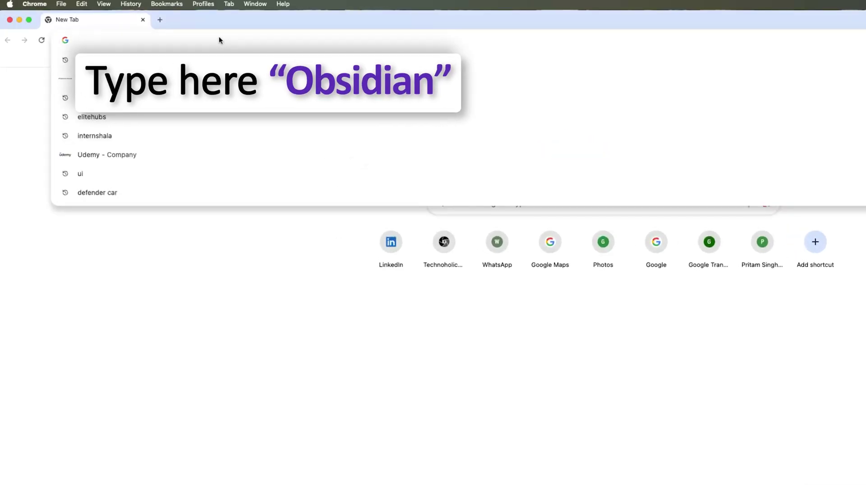
pyautogui.write('obsidian')
pyautogui.press('Return')
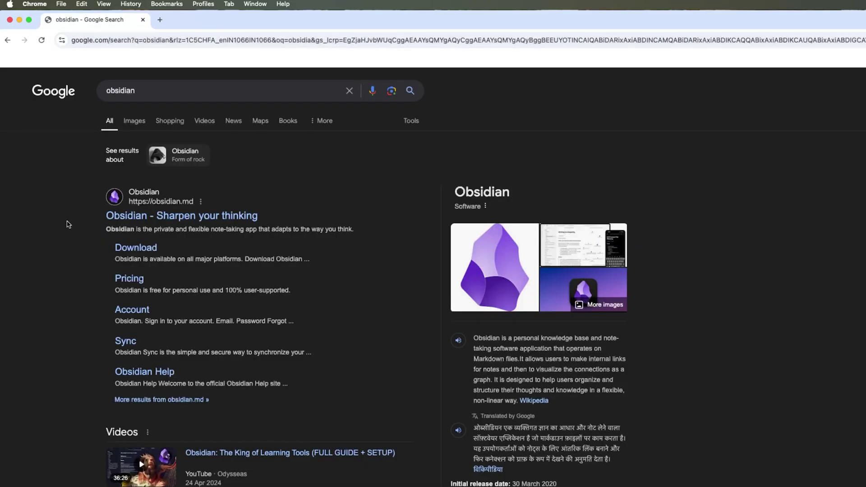
pyautogui.click(127, 219)
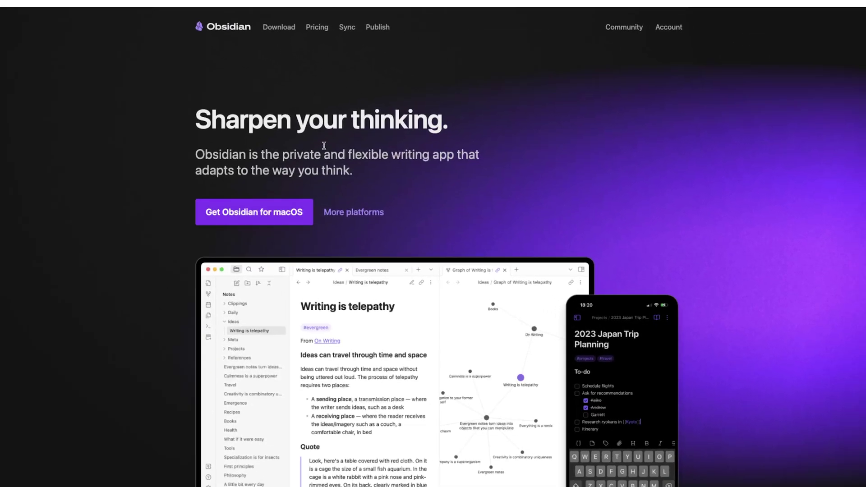
pyautogui.click(245, 214)
# Expand the other-platform download options and highlight the Windows and Linux entries.
pyautogui.click(363, 219)
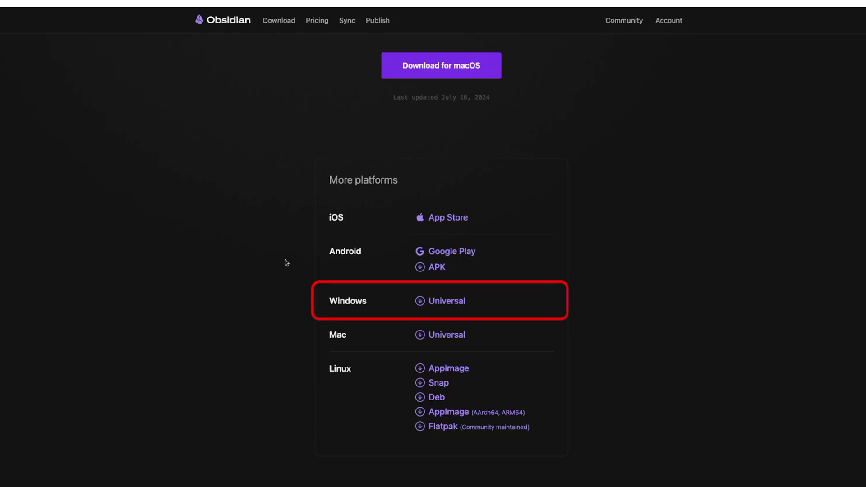
pyautogui.moveTo(329, 301); pyautogui.dragTo(375, 307)
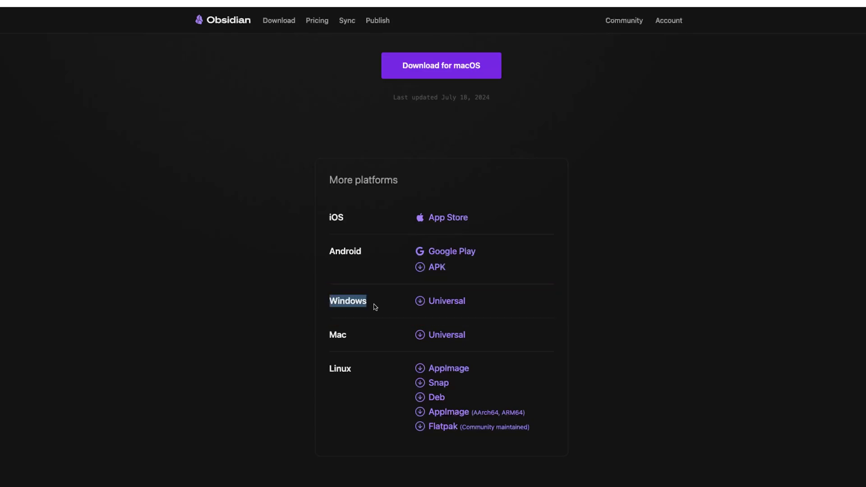
pyautogui.moveTo(354, 371); pyautogui.dragTo(326, 372)
pyautogui.click(326, 370)
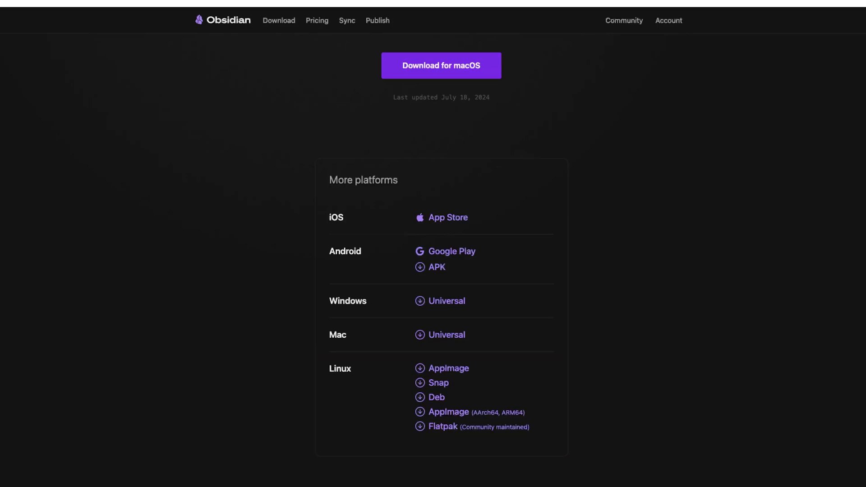
# Mount Obsidian-1.6.7.dmg, drag Obsidian into Applications, and close the installer window.
pyautogui.click(767, 76)
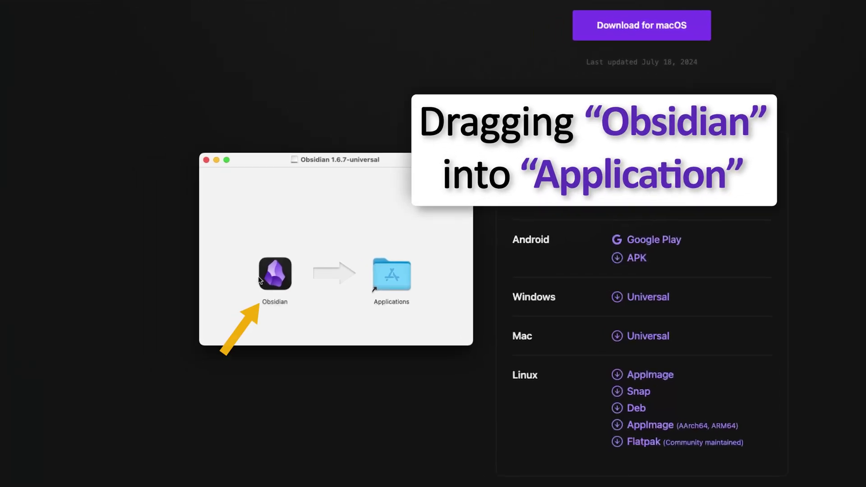
pyautogui.moveTo(260, 279); pyautogui.dragTo(386, 284)
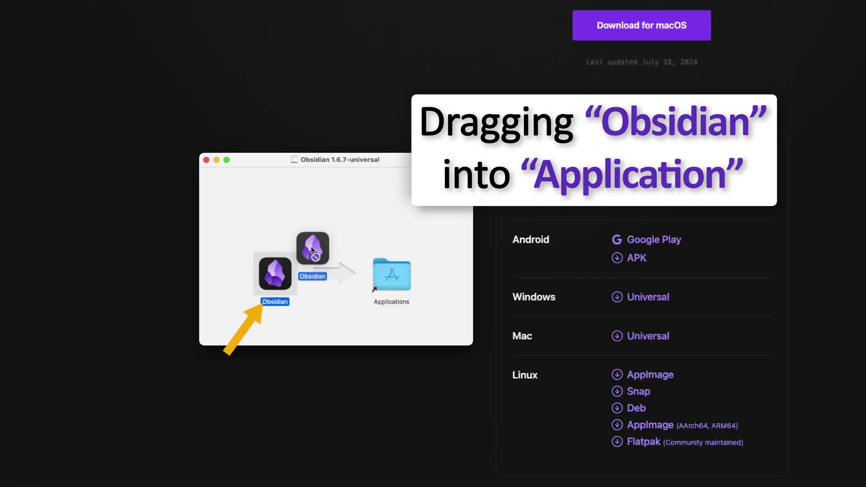
pyautogui.moveTo(318, 250); pyautogui.dragTo(321, 233)
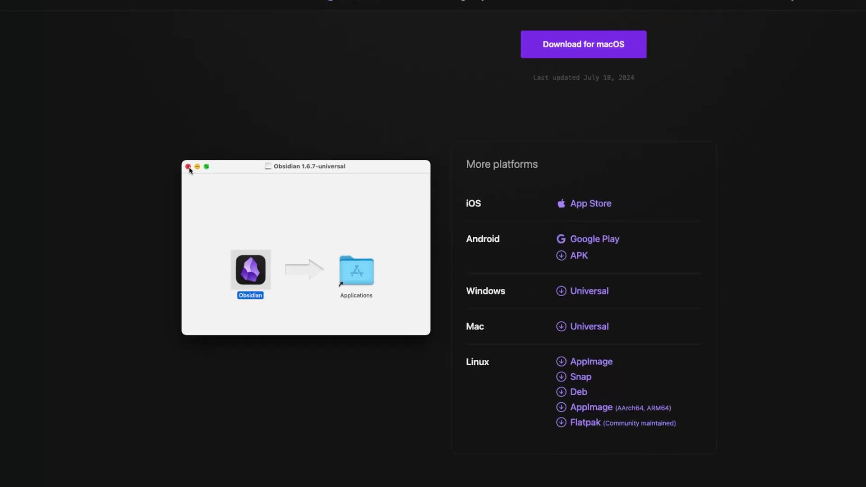
pyautogui.click(140, 186)
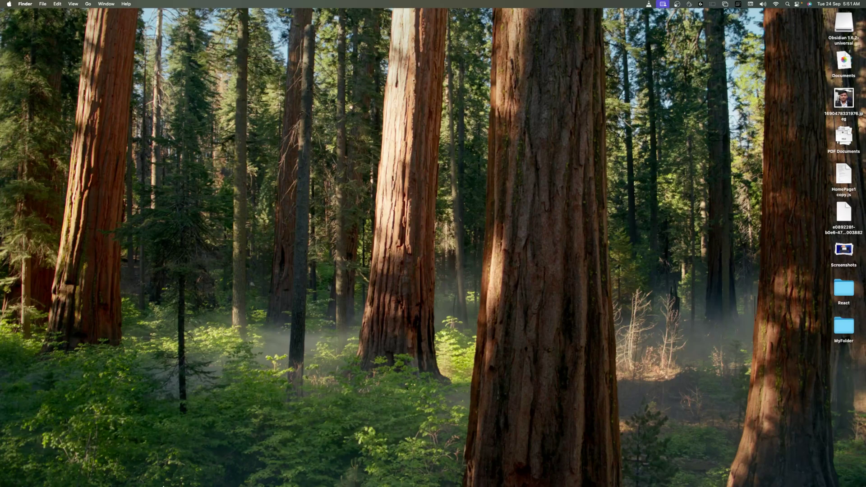
# Find Obsidian in Launchpad with 'ob', pin it to the Dock, and launch it past the security prompt.
pyautogui.press('F4')
pyautogui.write('ob')
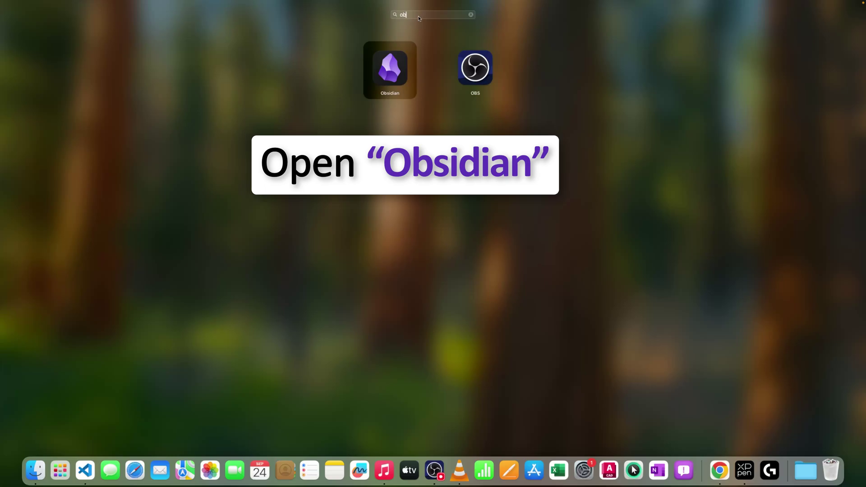
pyautogui.moveTo(390, 68); pyautogui.dragTo(624, 465)
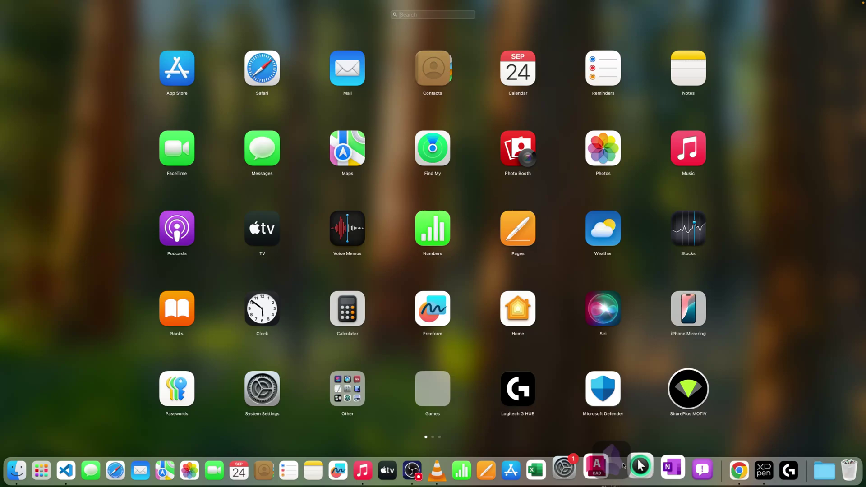
pyautogui.moveTo(624, 466); pyautogui.dragTo(624, 466)
pyautogui.click(616, 467)
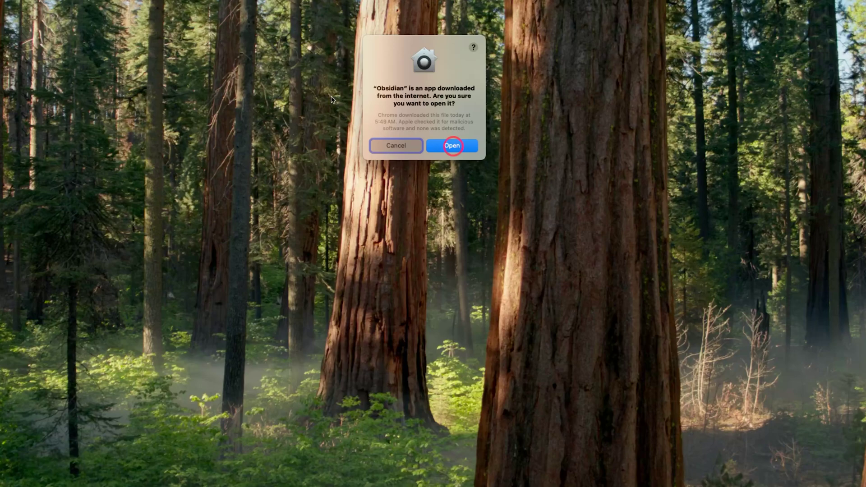
pyautogui.press('Return')
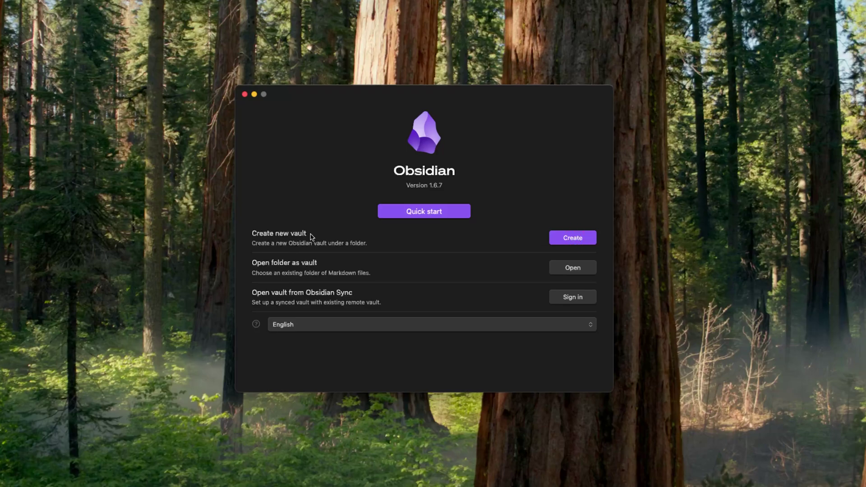
# Start a new local vault named My Personal Notes.
pyautogui.click(572, 237)
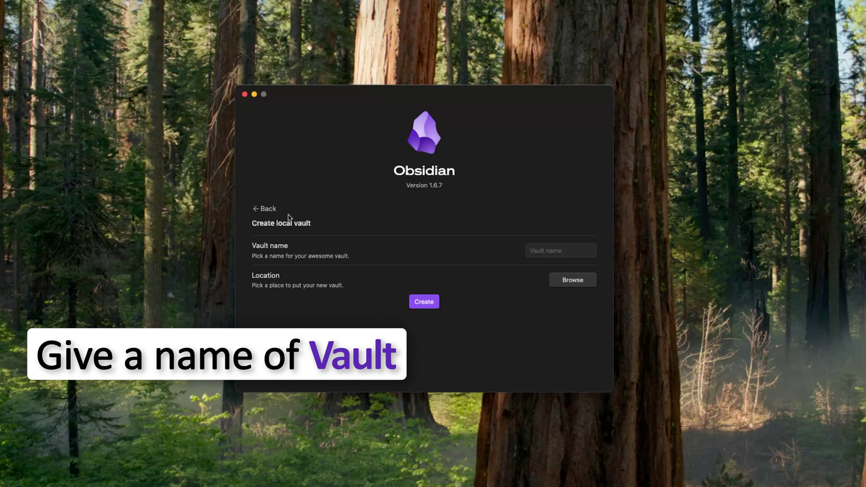
pyautogui.click(539, 251)
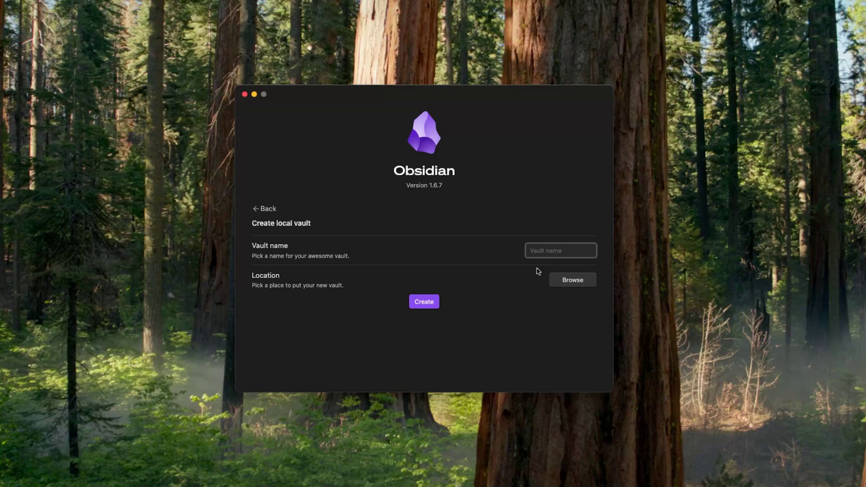
pyautogui.write('My Personal Notes')
pyautogui.click(361, 248)
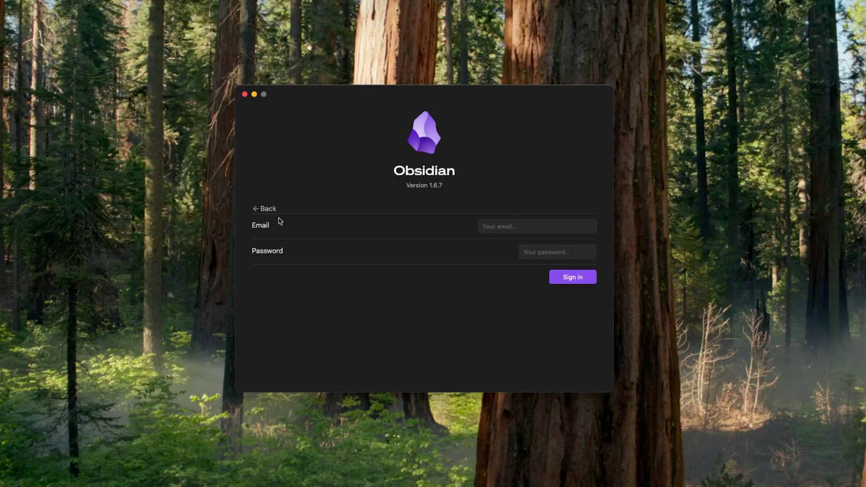
pyautogui.click(266, 209)
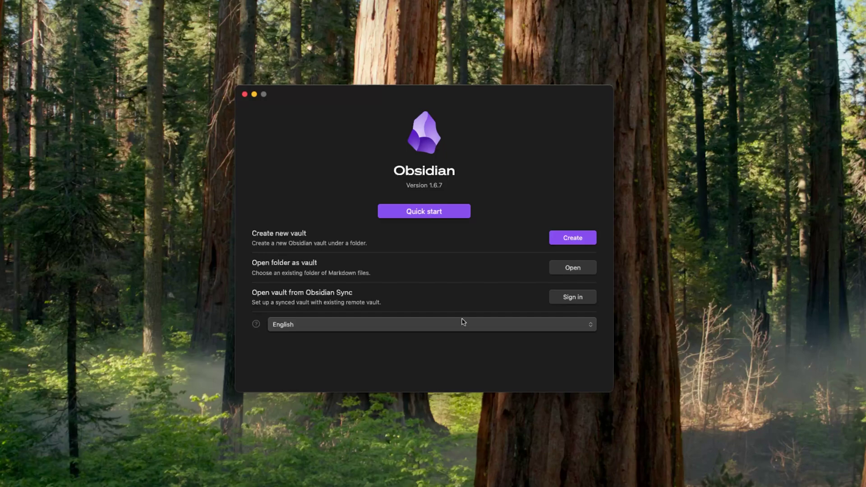
# Reopen the create-vault form, confirm the vault name, and browse for a storage location.
pyautogui.click(573, 238)
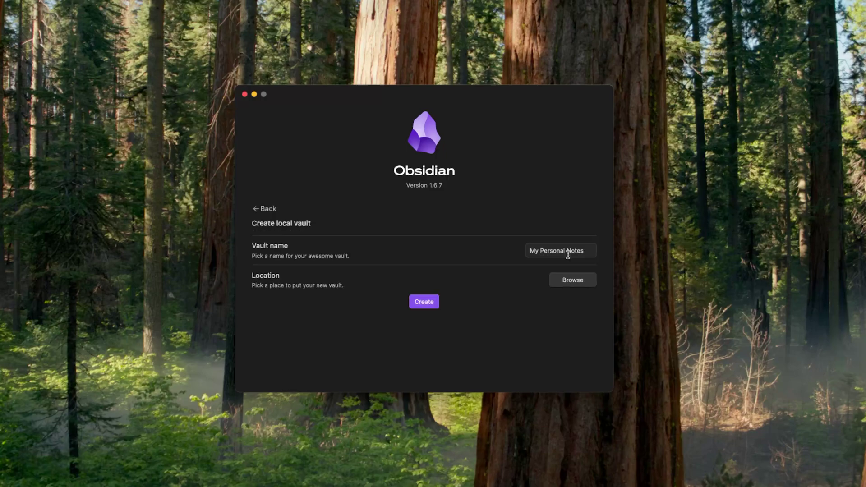
pyautogui.click(547, 254)
pyautogui.click(547, 287)
pyautogui.click(552, 284)
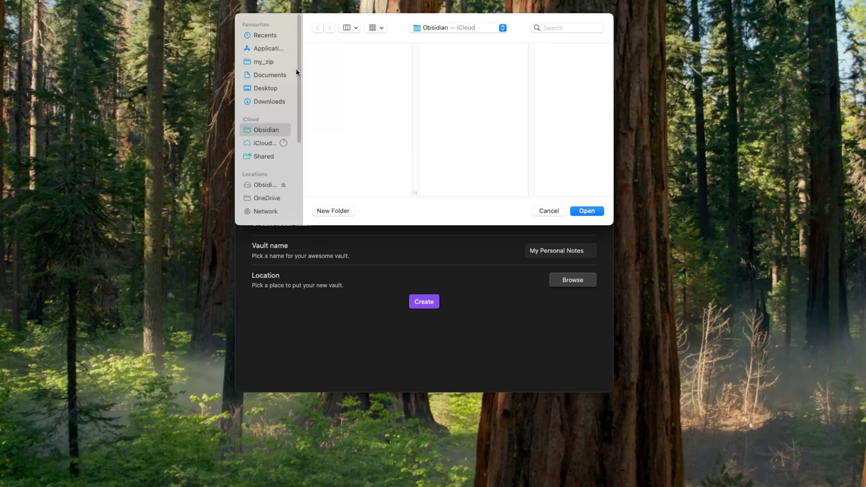
# Make an 'obsidian notes' folder inside Documents and choose it as the vault location.
pyautogui.click(281, 74)
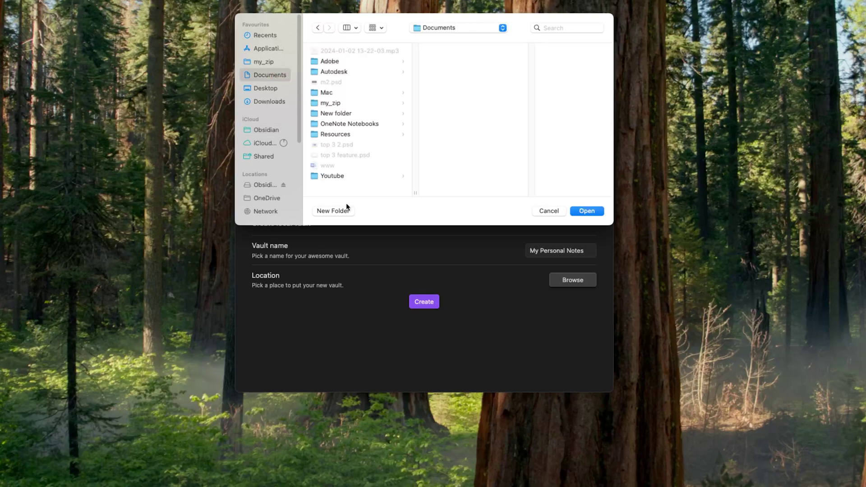
pyautogui.click(346, 209)
pyautogui.write('obsi')
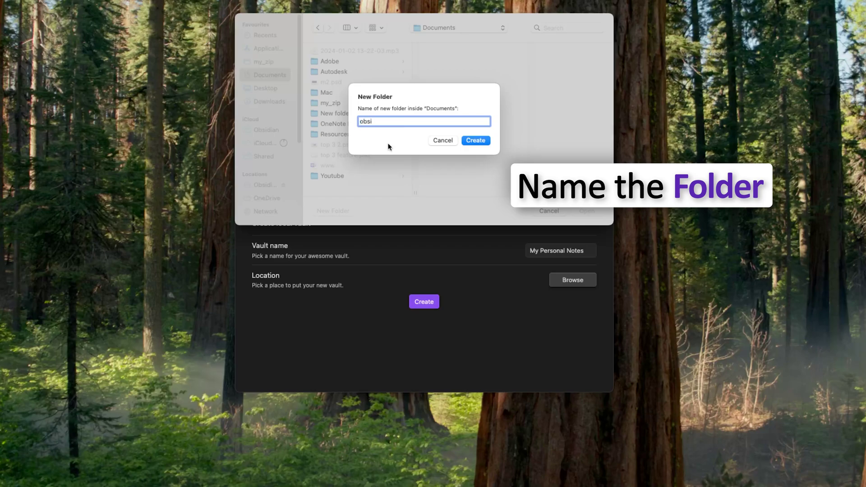
pyautogui.write('dian notes')
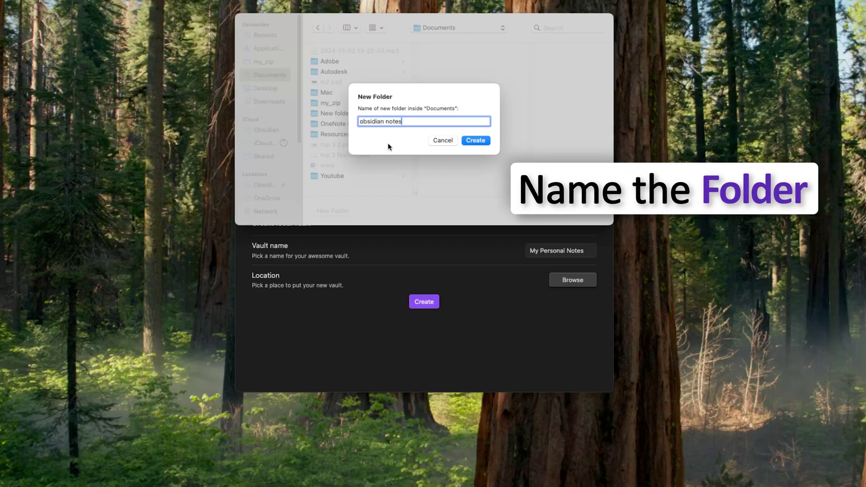
pyautogui.click(468, 141)
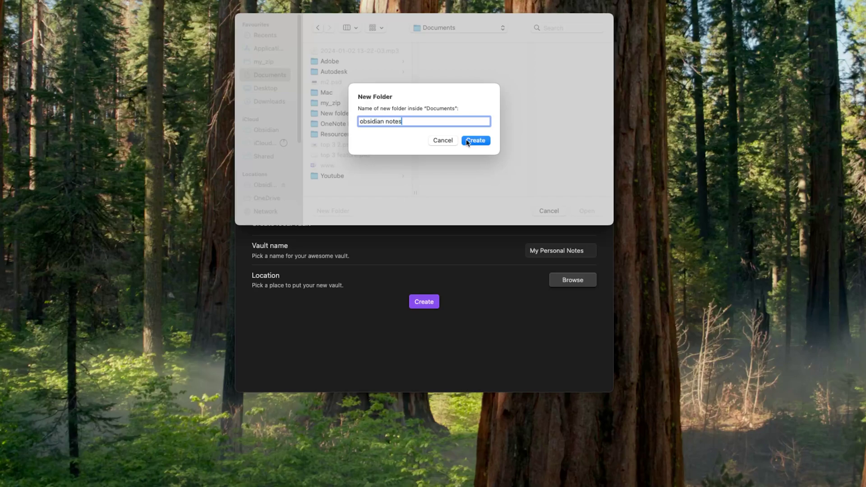
pyautogui.click(466, 141)
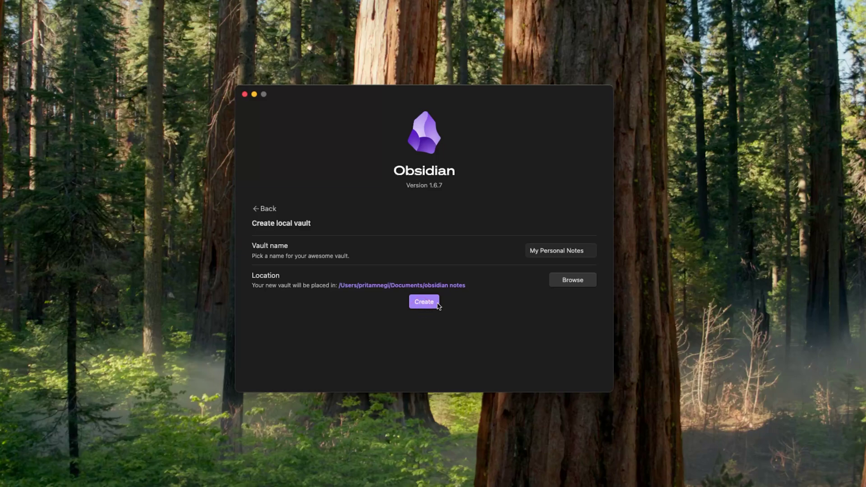
# Create the My Personal Notes vault and switch to its Welcome note.
pyautogui.click(424, 302)
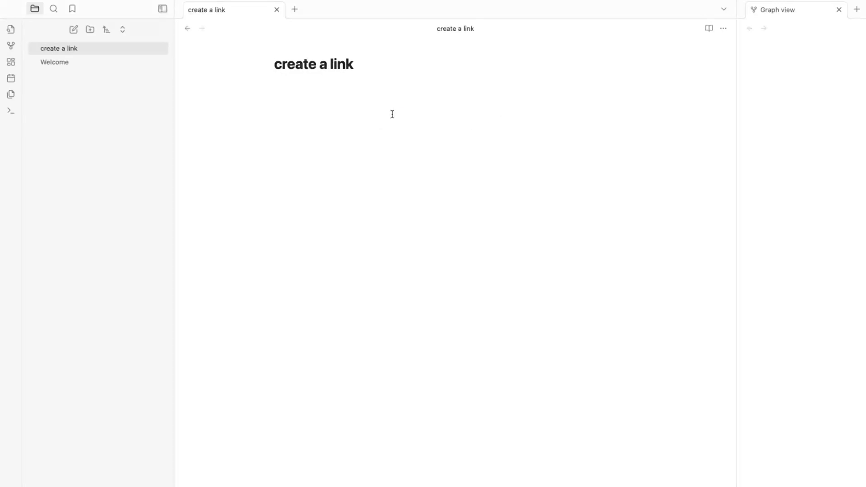
pyautogui.press('super+alt+Left')
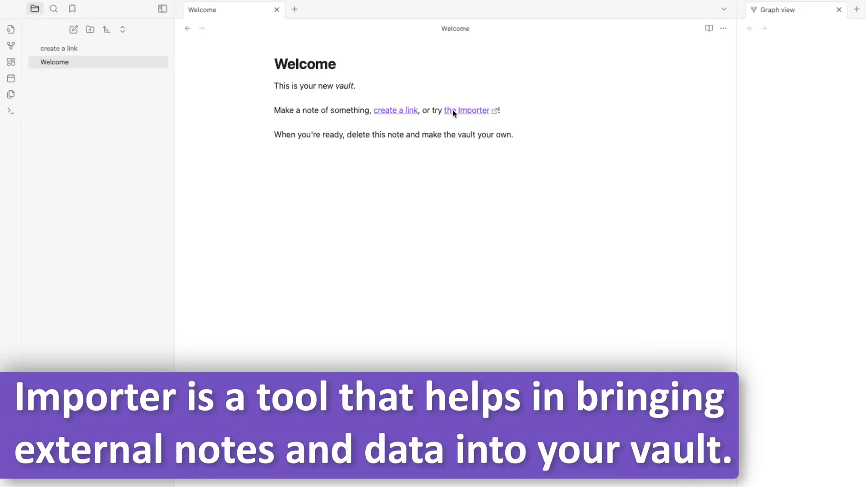
# Follow the Welcome note's Importer link and open the Apple Notes import guide in Safari.
pyautogui.click(452, 109)
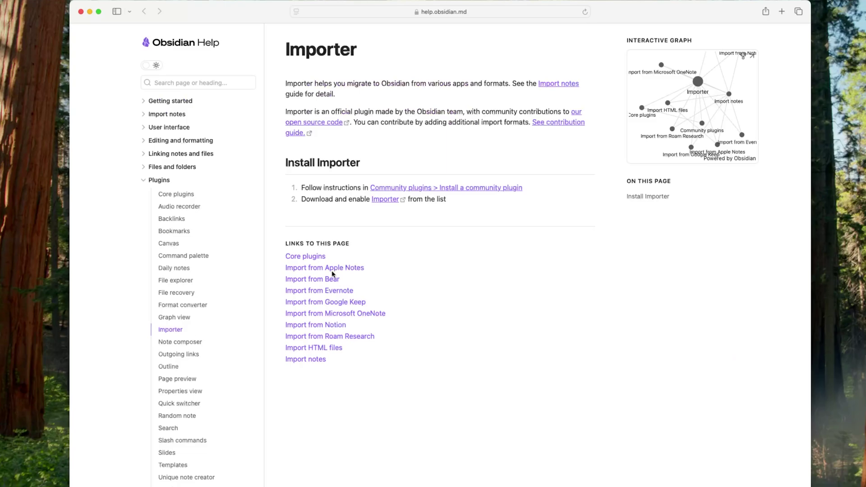
pyautogui.click(332, 268)
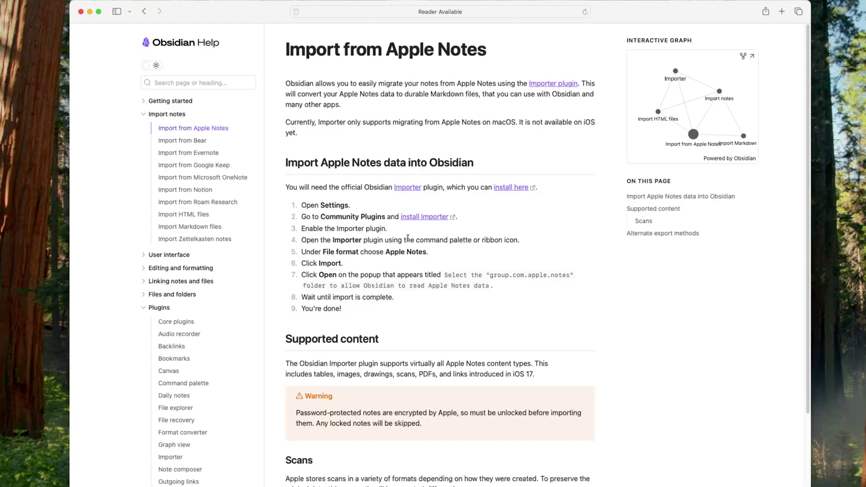
pyautogui.scroll(-2, 407, 238)
pyautogui.moveTo(302, 153); pyautogui.dragTo(569, 263)
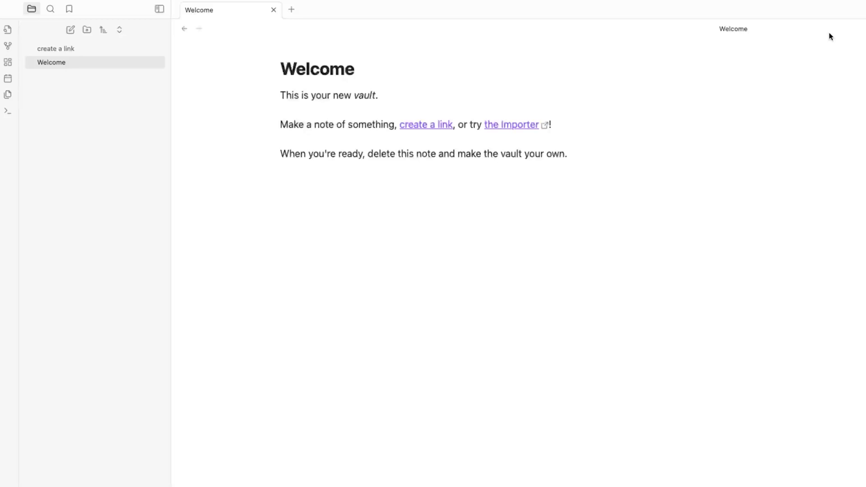
# Delete the Welcome note and confirm the deletion.
pyautogui.press('Delete')
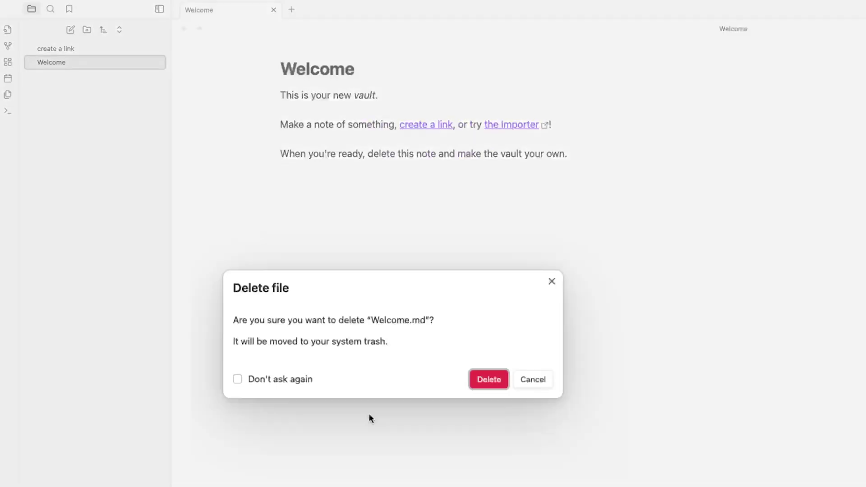
pyautogui.press('Return')
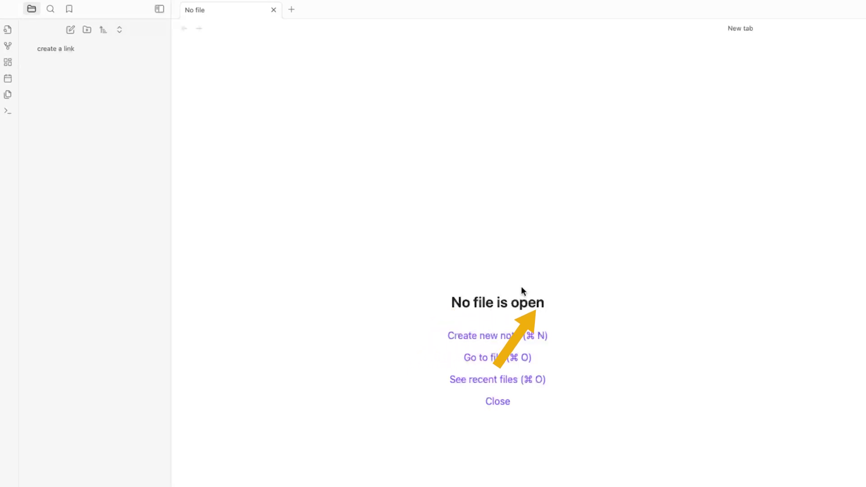
# Create a note titled 'Obsidian Notes' with a paragraph introducing Obsidian and competitors OneNote and Apple note.
pyautogui.press('super+n')
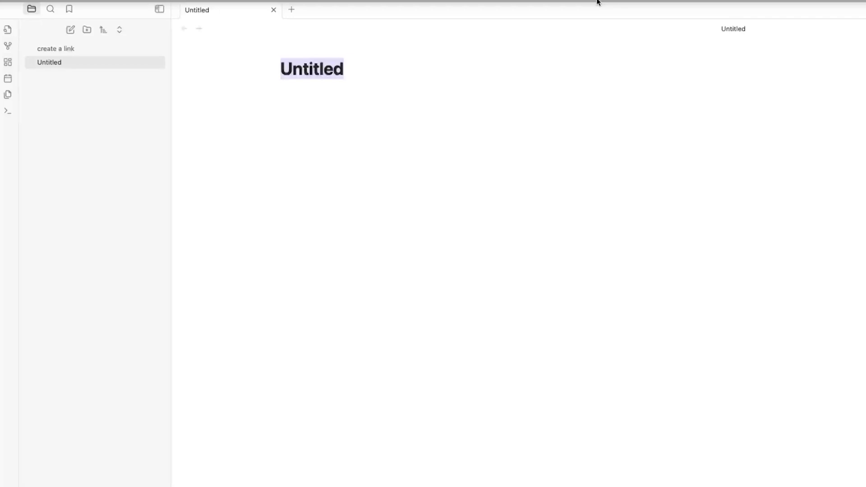
pyautogui.write('Obsidian Notes')
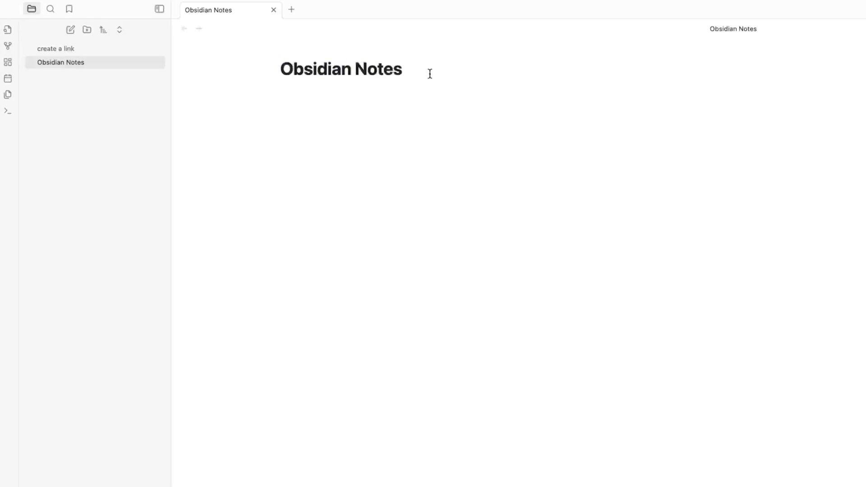
pyautogui.press('Return')
pyautogui.write('And here I can mention')
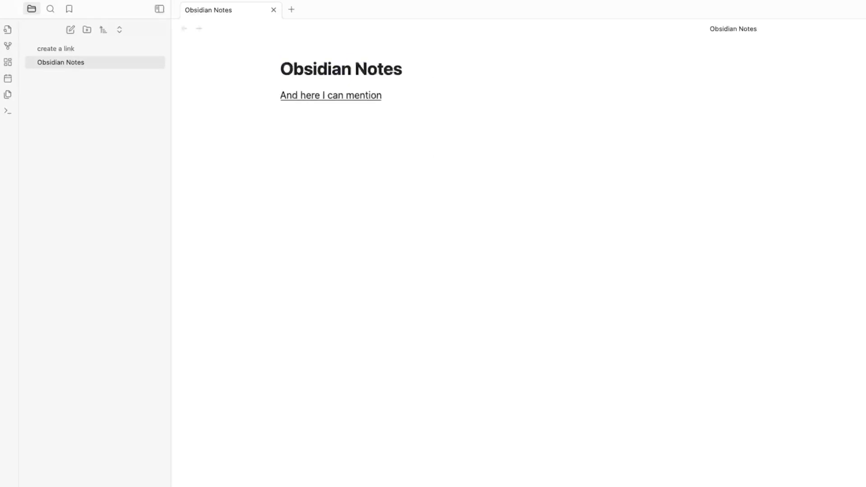
pyautogui.write(' about Obsidian notes. Obsidian note')
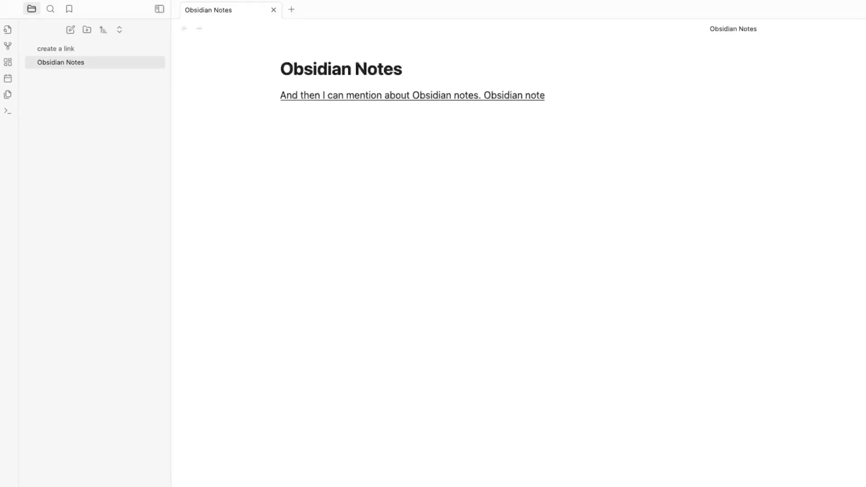
pyautogui.write('s is an excellent platform to create notes')
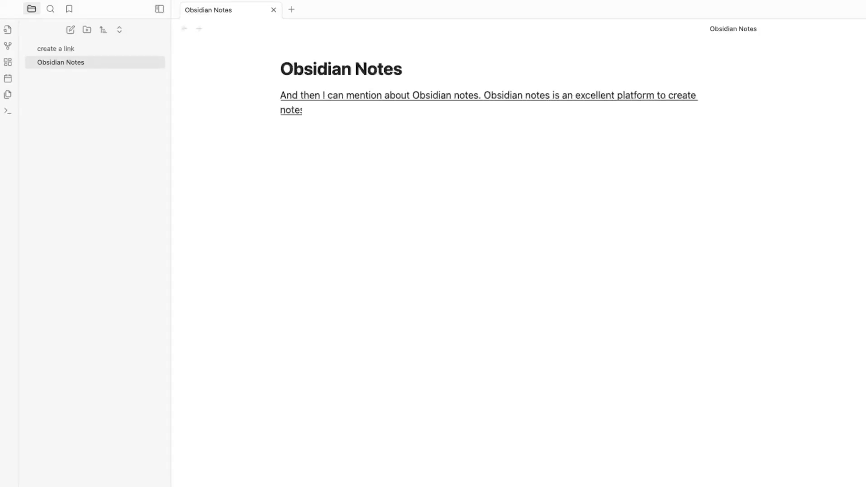
pyautogui.write(' with back link which w')
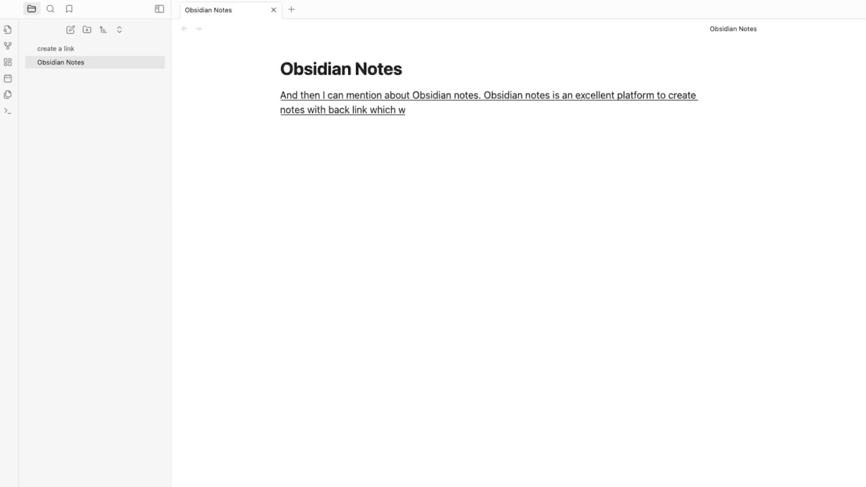
pyautogui.write('e are going to see in a w')
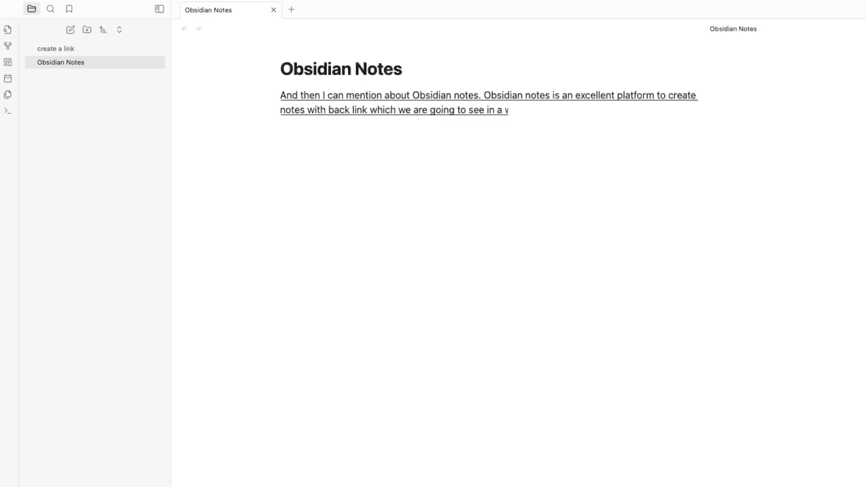
pyautogui.write('hile. Some of major co')
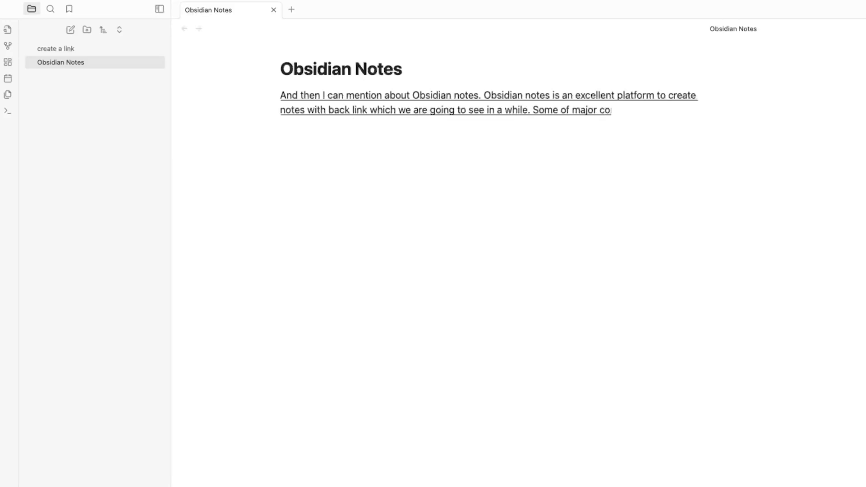
pyautogui.write('mpetitor of Obsnotes are ')
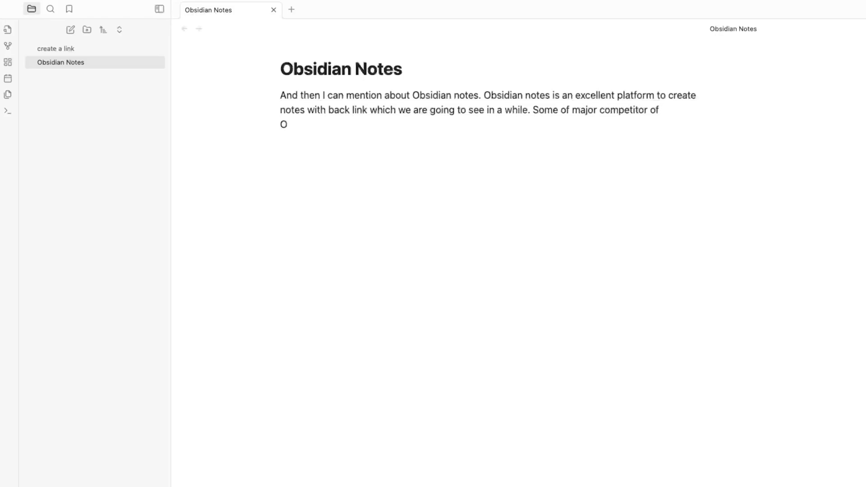
pyautogui.write('one note, note Apple no')
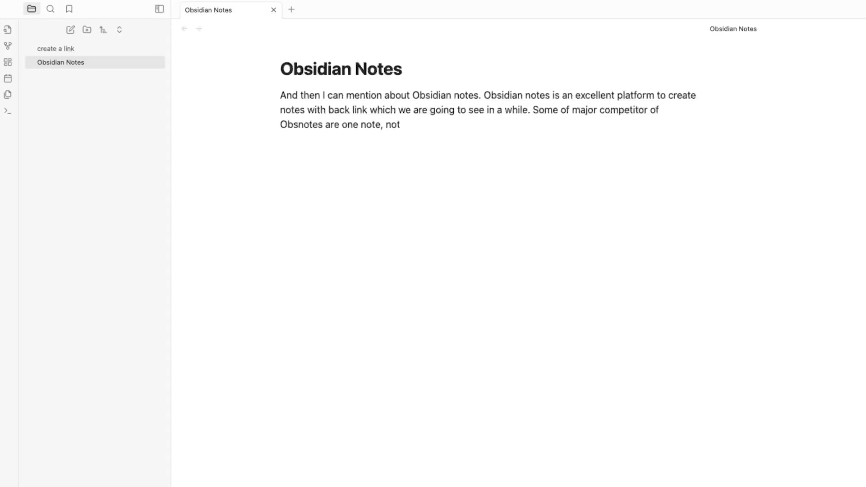
pyautogui.write('te and so on.')
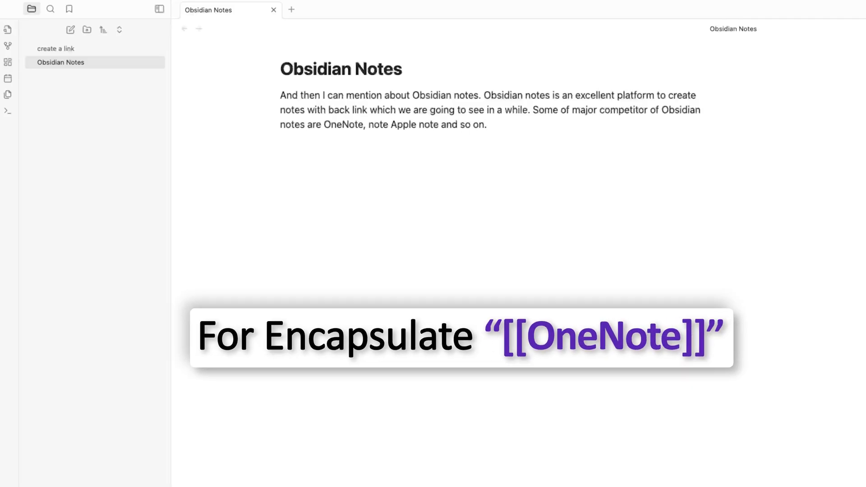
# Make OneNote a [[OneNote]] wiki link and follow it to create the empty OneNote note.
pyautogui.write('[[')
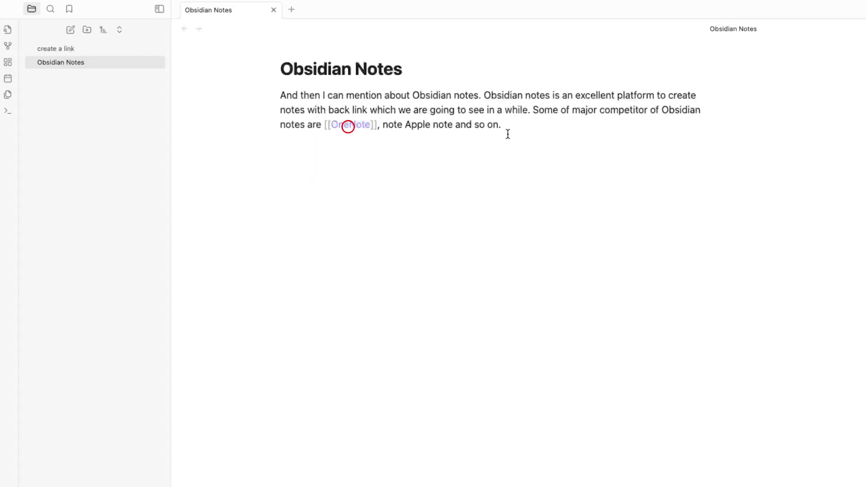
pyautogui.click(350, 125)
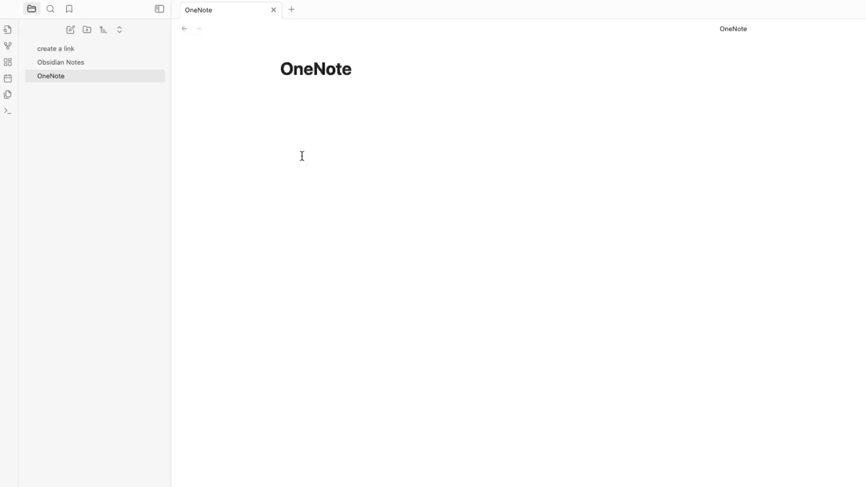
# Paste a OneNote description containing a [[Microsoft]] link, then follow it to create the Microsoft note.
pyautogui.click(298, 122)
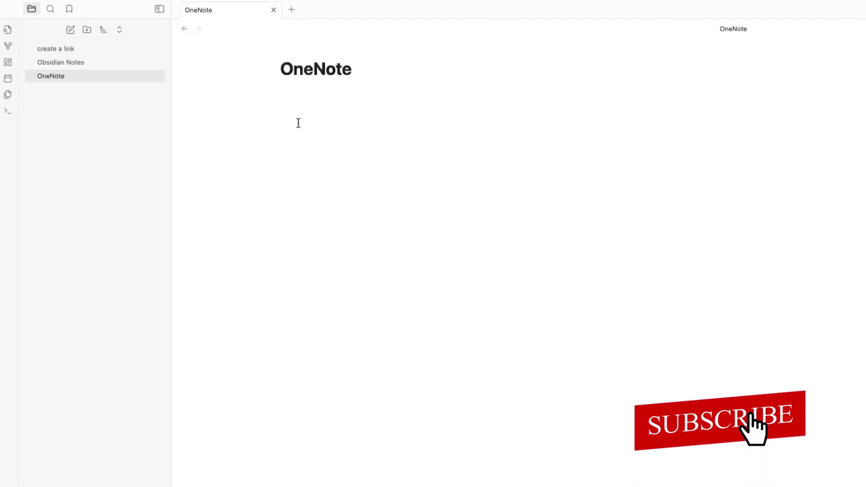
pyautogui.write('10 is an excellent notetaking application offered by Microsoft and it is also package of Microsoft Office. It comes absolutely free, which is really amazing and support almost all the platforms.')
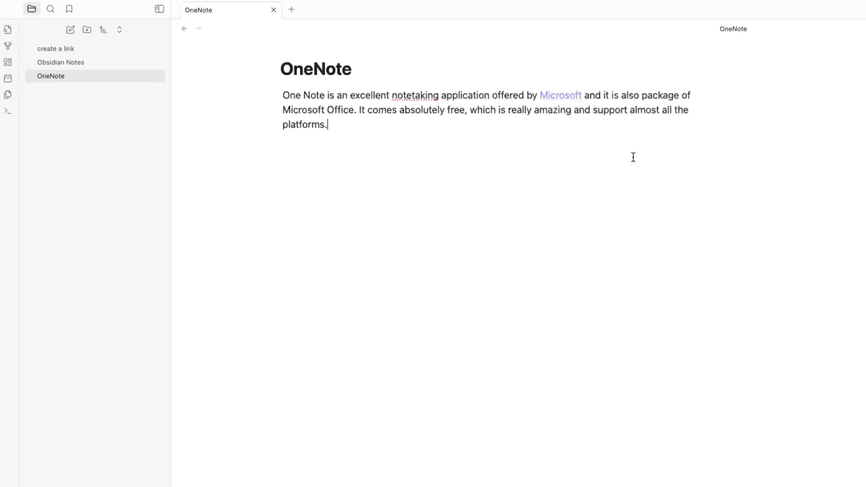
pyautogui.click(561, 95)
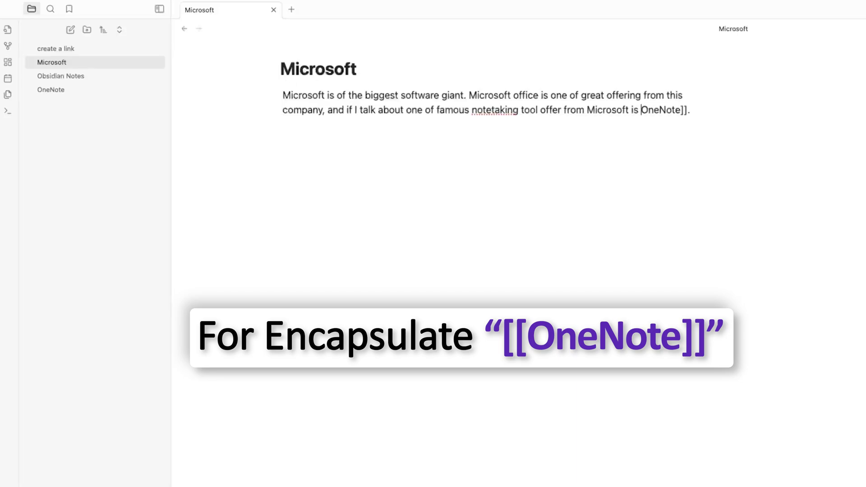
# Turn OneNote in the Microsoft note into a [[OneNote]] link and follow it back.
pyautogui.write('[[')
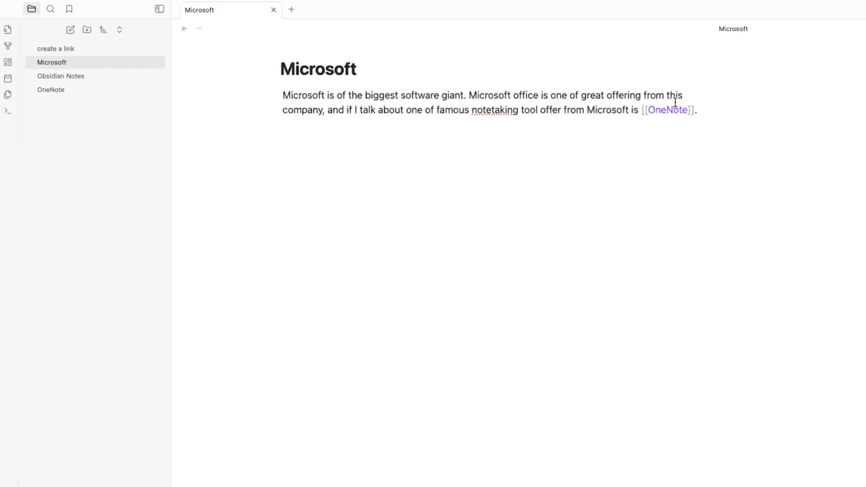
pyautogui.click(675, 102)
# View the graph showing OneNote linked to Obsidian Notes and Microsoft, then select the Microsoft node.
pyautogui.click(675, 103)
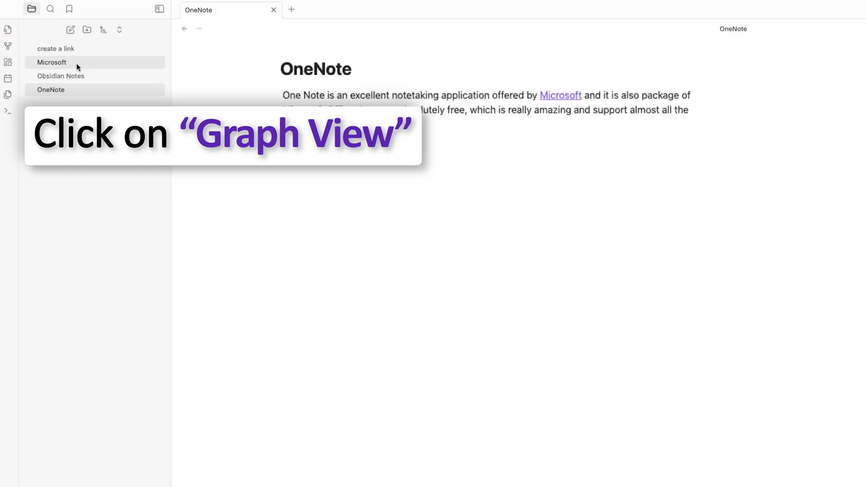
pyautogui.click(8, 46)
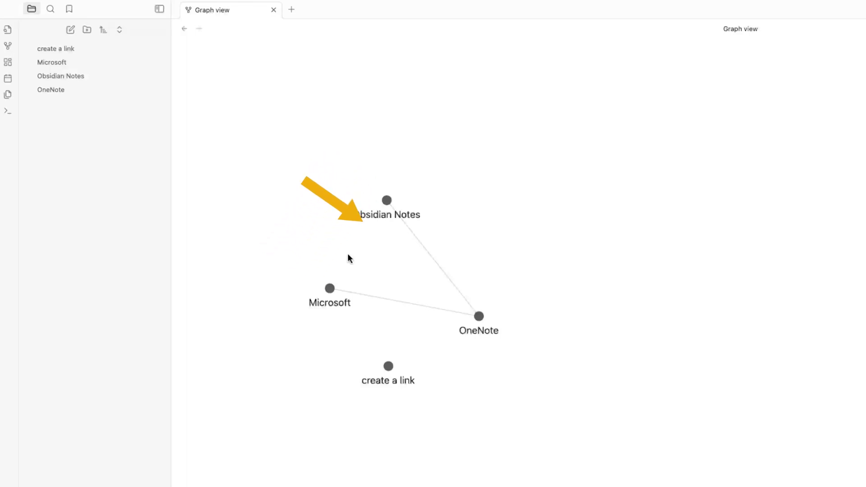
pyautogui.click(330, 289)
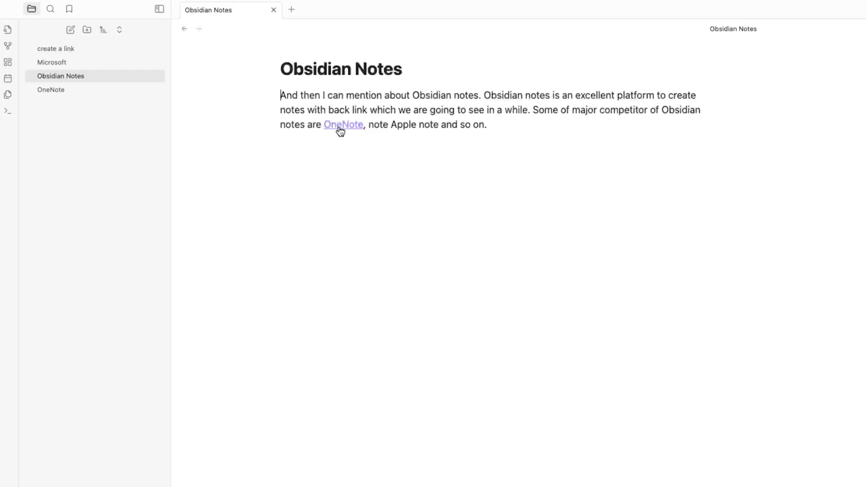
# Reopen the graph view showing Microsoft, OneNote and Obsidian Notes linked in a triangle.
pyautogui.press('super+g')
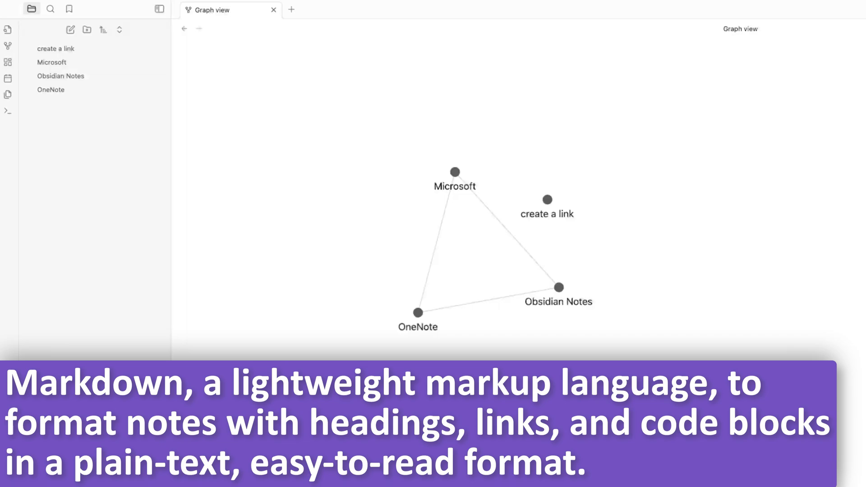
# Open the Microsoft note and add a #Microsoft tag line above its paragraph.
pyautogui.click(52, 62)
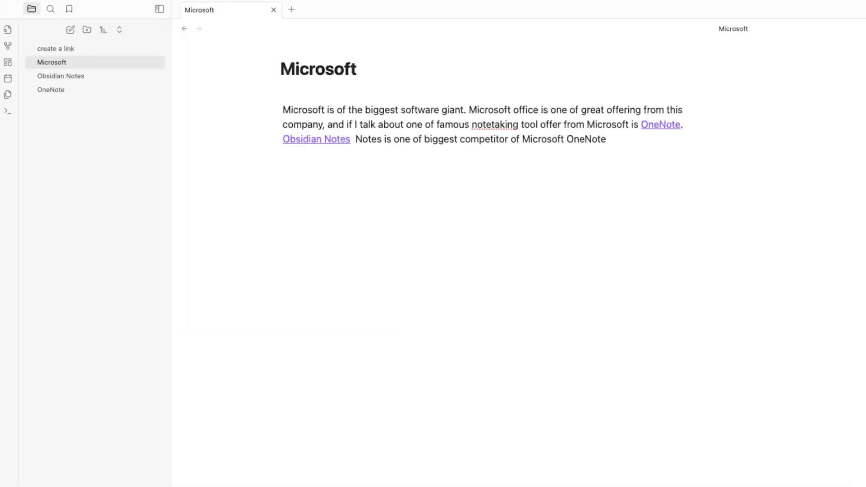
pyautogui.write('# Heading')
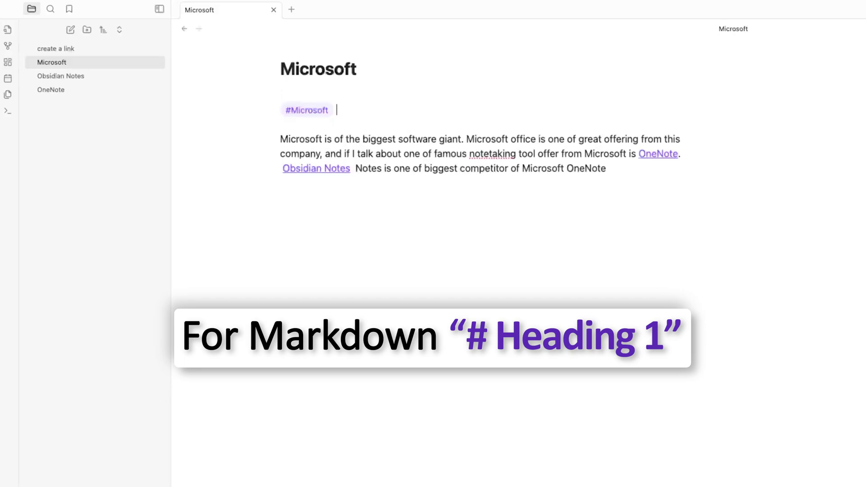
# Turn the tag line into an H2 heading 'Microsoft overview' above the paragraph.
pyautogui.press('BackSpace')
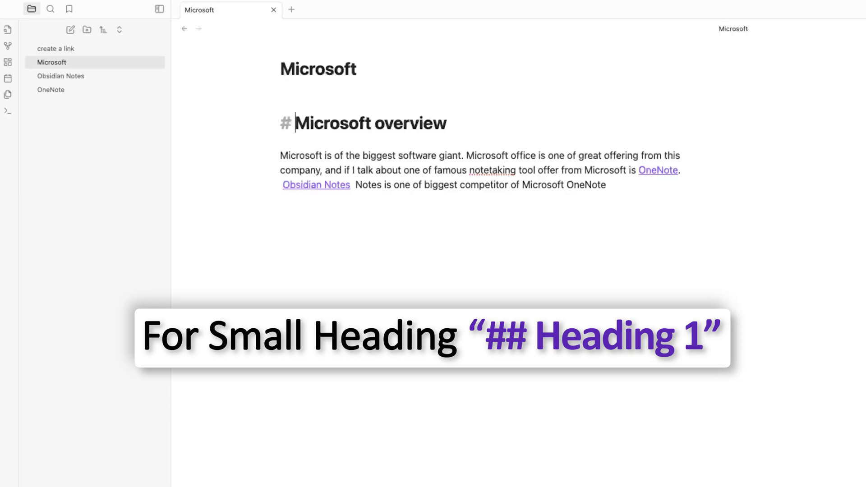
pyautogui.write('#')
pyautogui.click(736, 218)
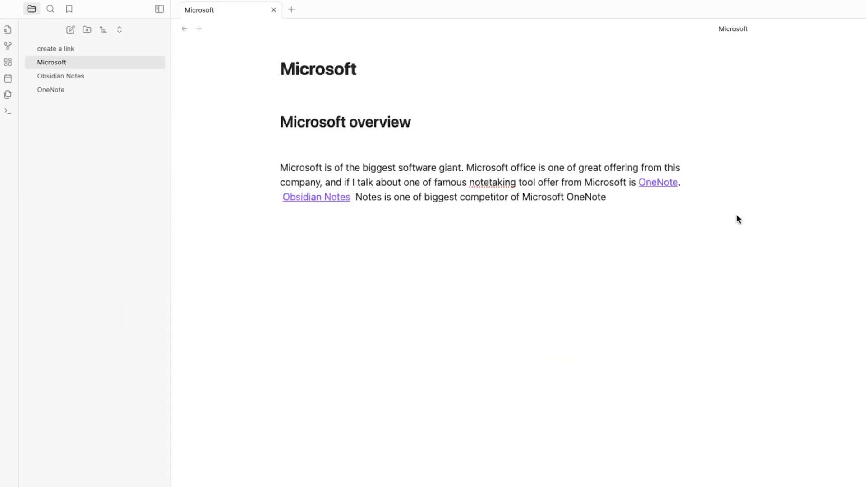